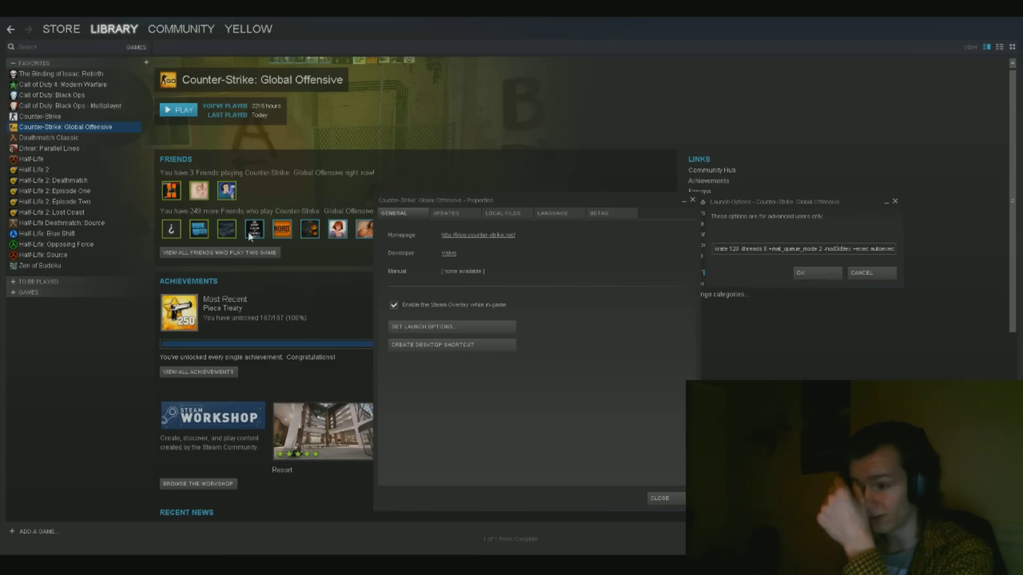
Bring the CS:GO Properties and Launch Options windows back to the front, centred on screen.
right_click(82, 131)
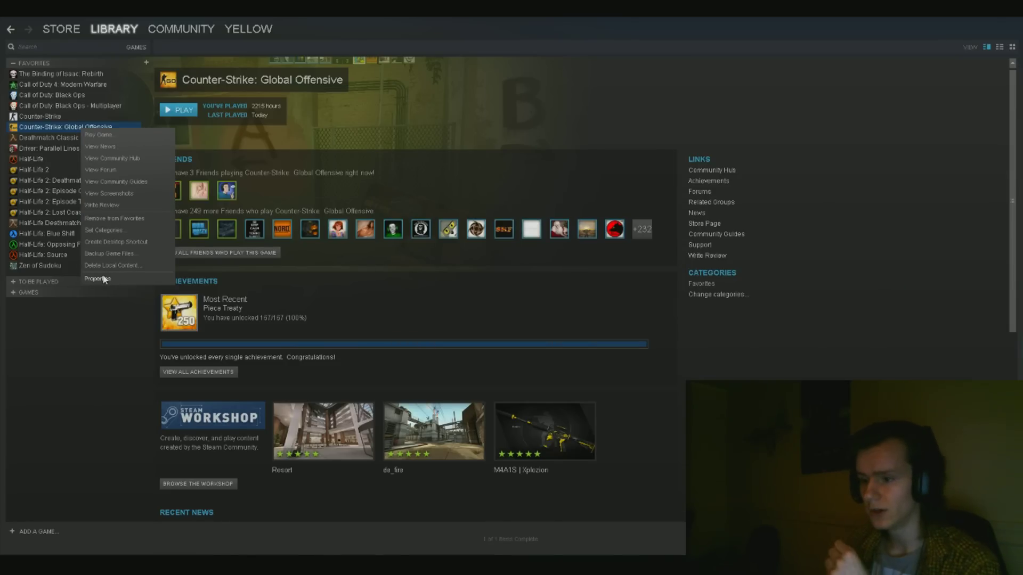
mouse_move(417, 532)
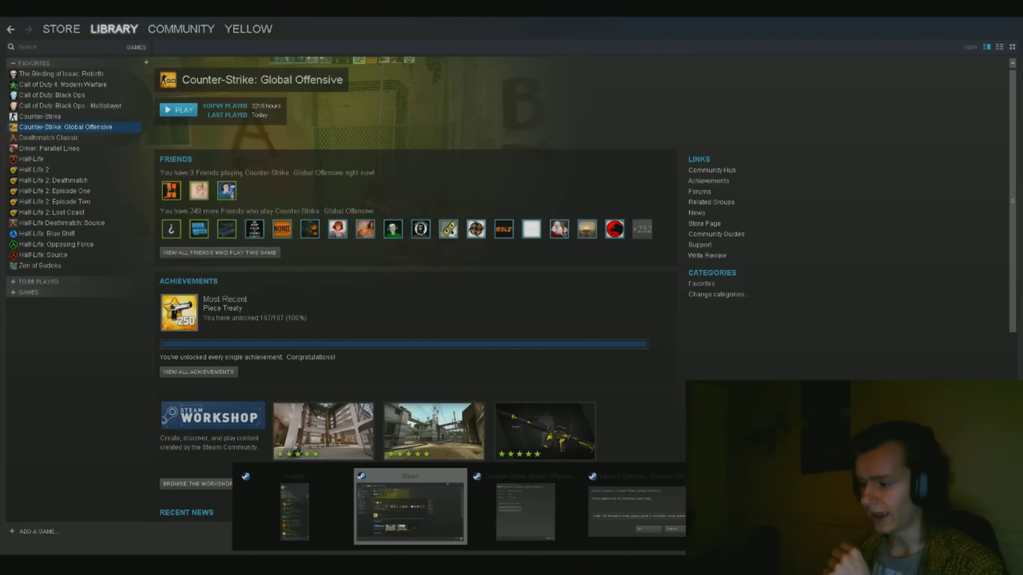
click(532, 512)
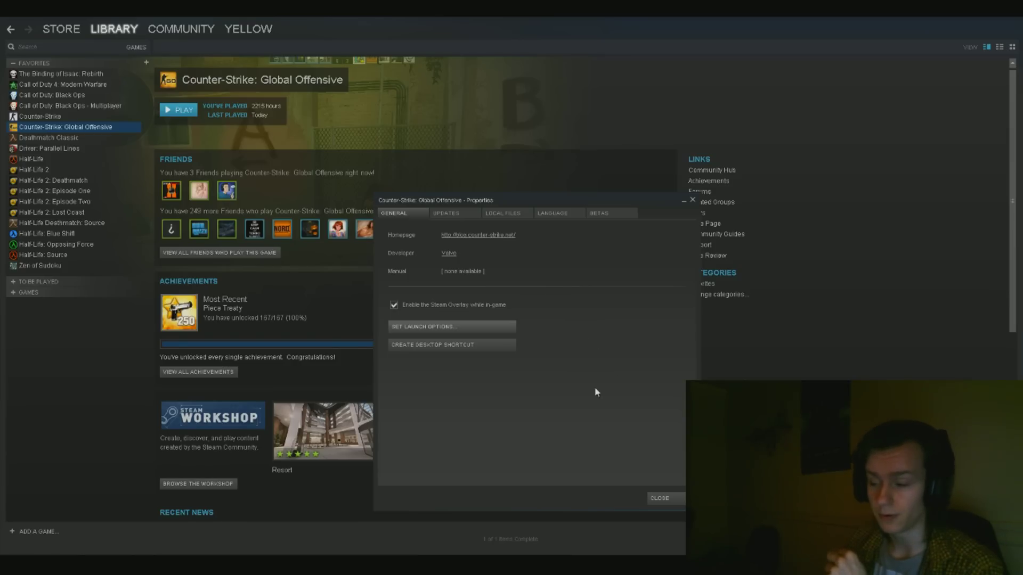
mouse_move(479, 565)
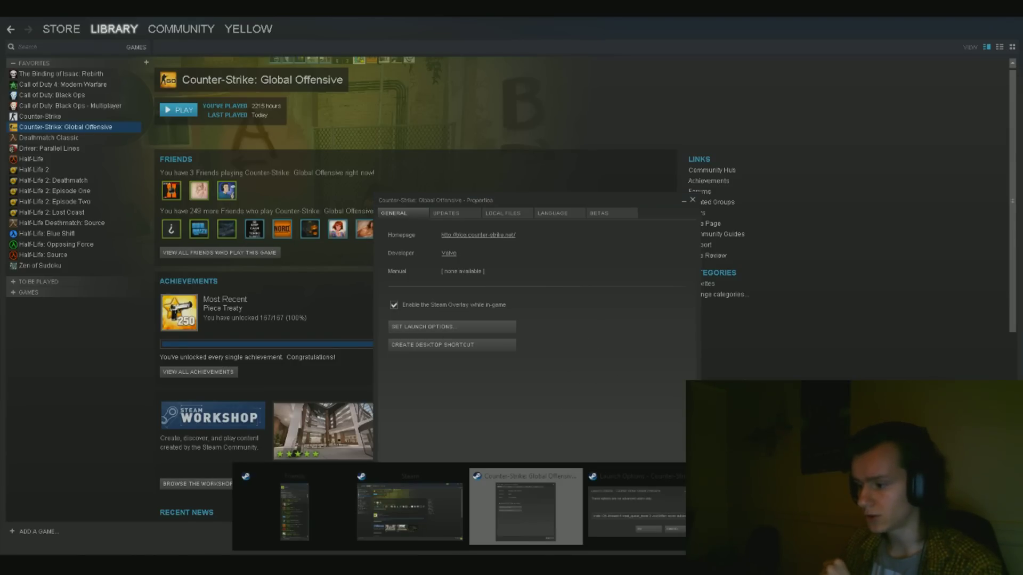
click(525, 509)
drag(759, 203, 496, 385)
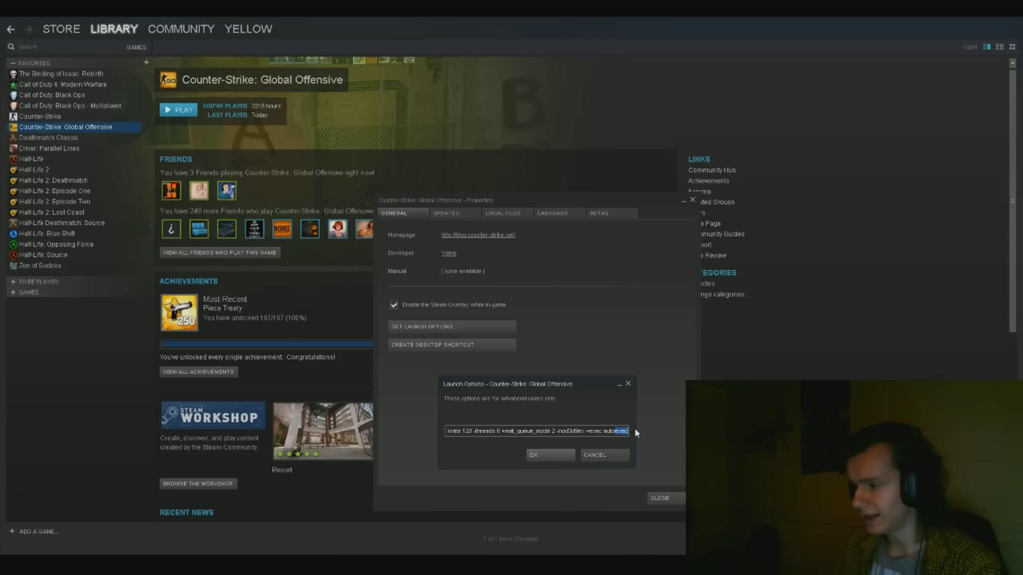
Accept the launch options ending in +exec autoexec and close the game's Properties.
key(Left)
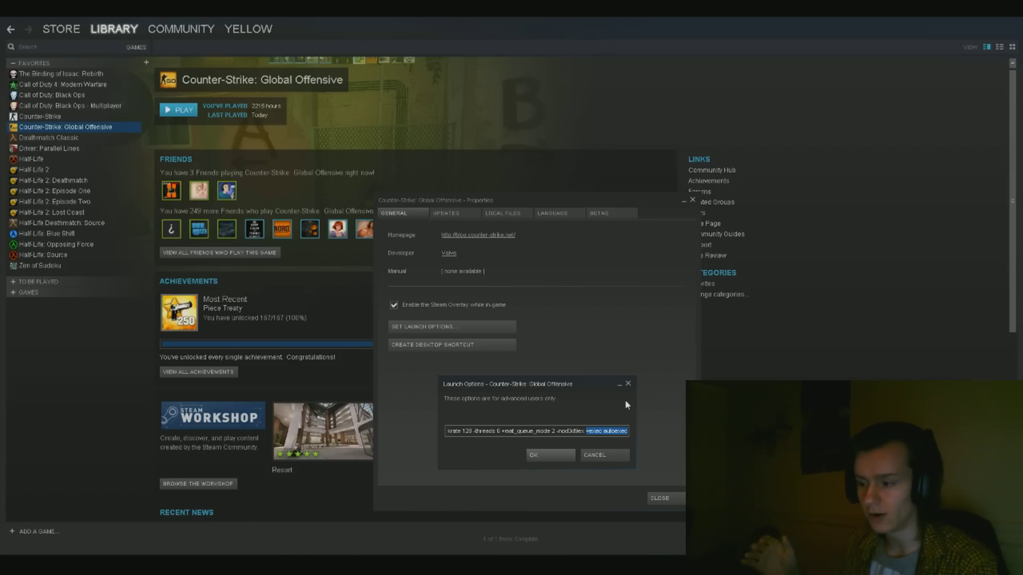
click(562, 458)
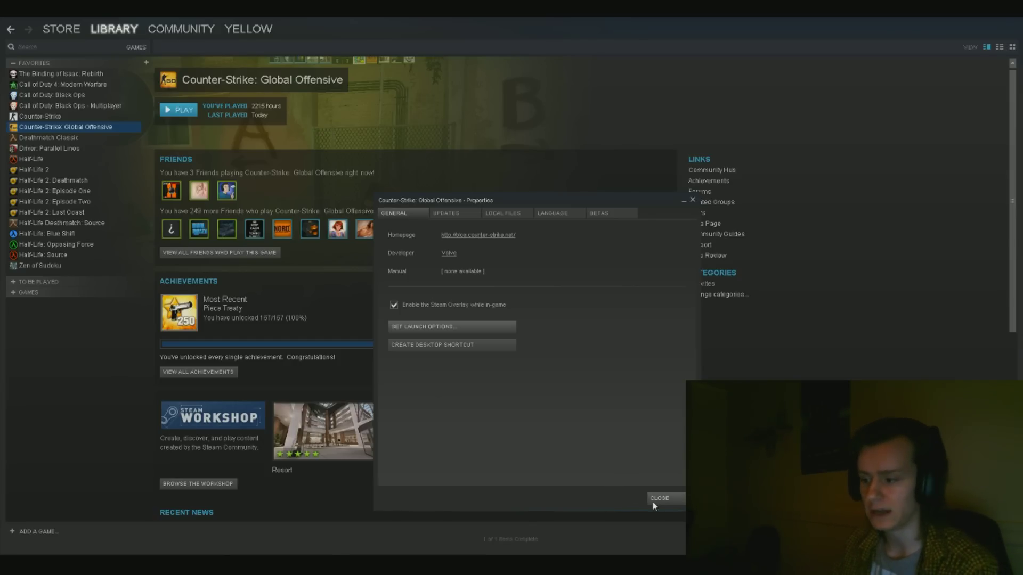
click(669, 498)
Browse CS:GO's local files to open steamapps\common\Counter-Strike Global Offensive in File Explorer.
right_click(75, 128)
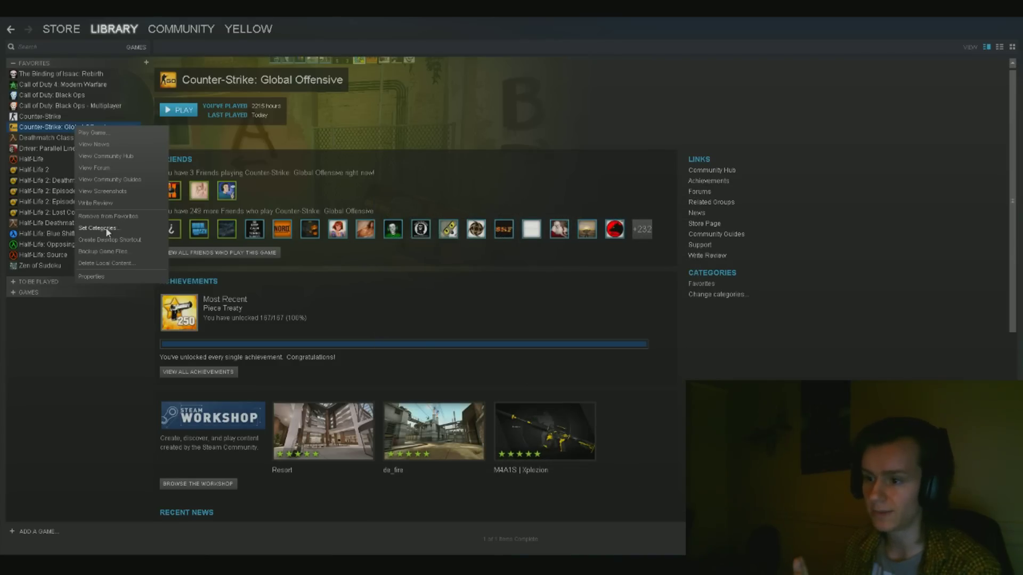
click(75, 361)
right_click(75, 130)
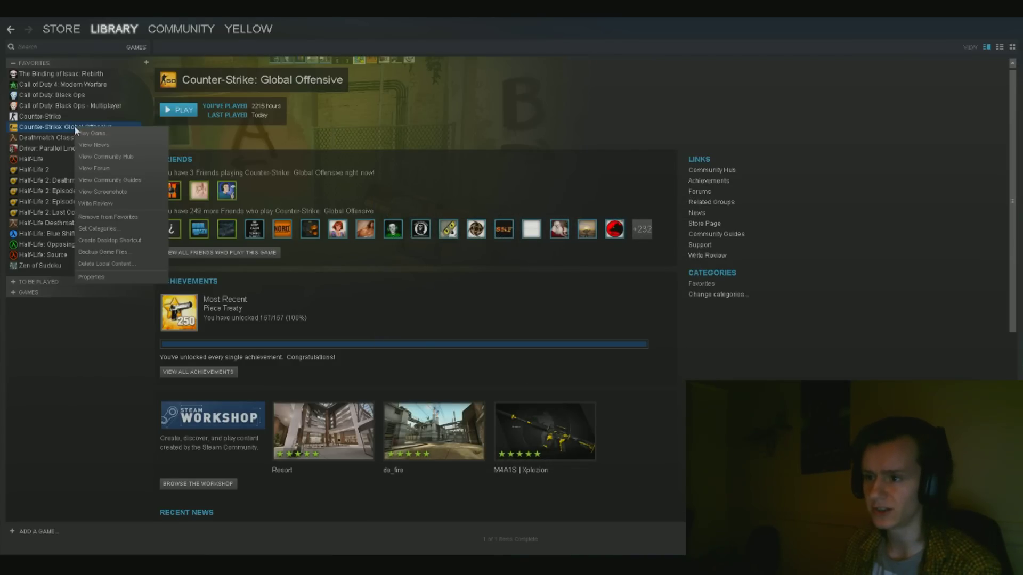
click(91, 277)
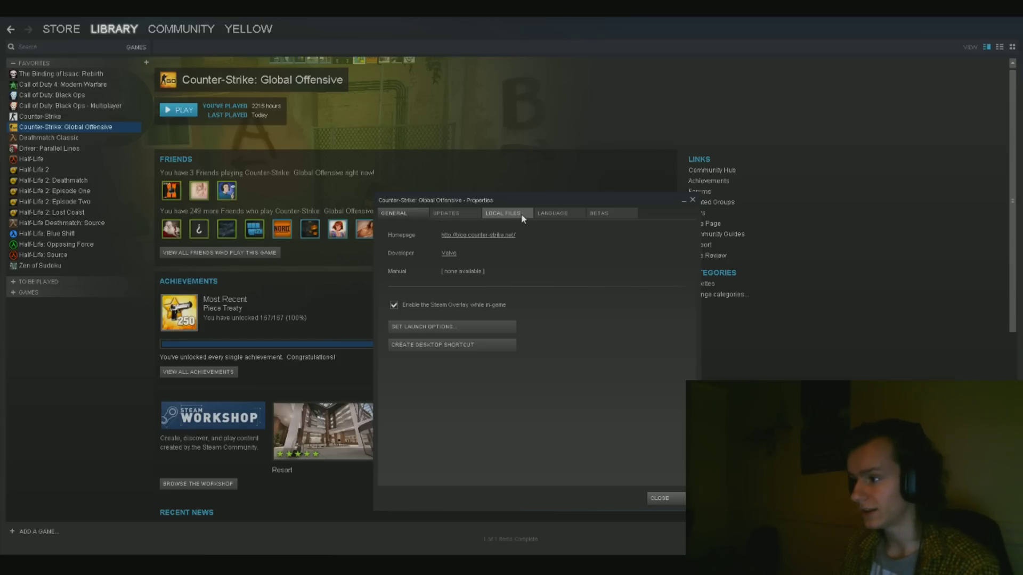
click(502, 213)
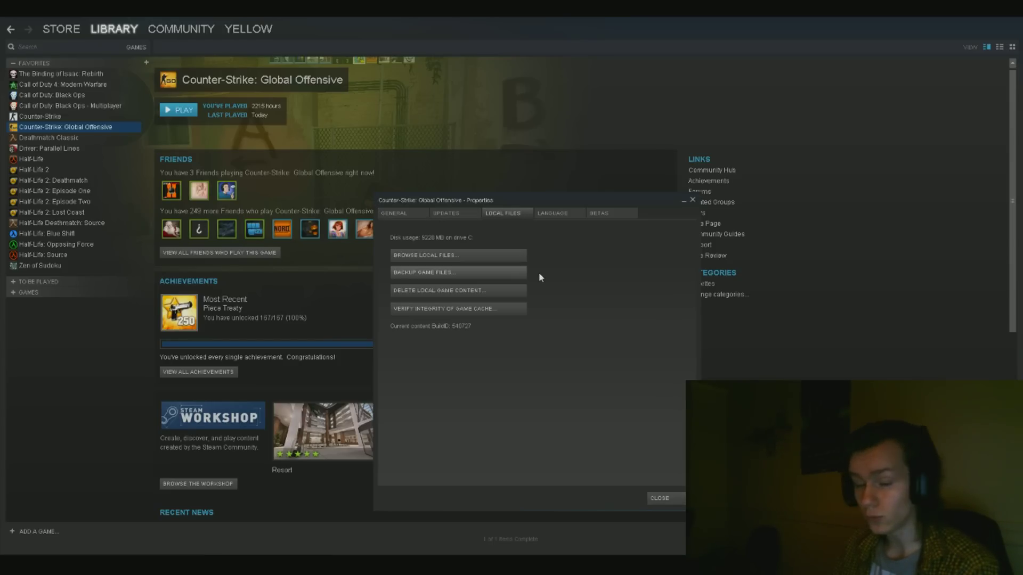
click(465, 258)
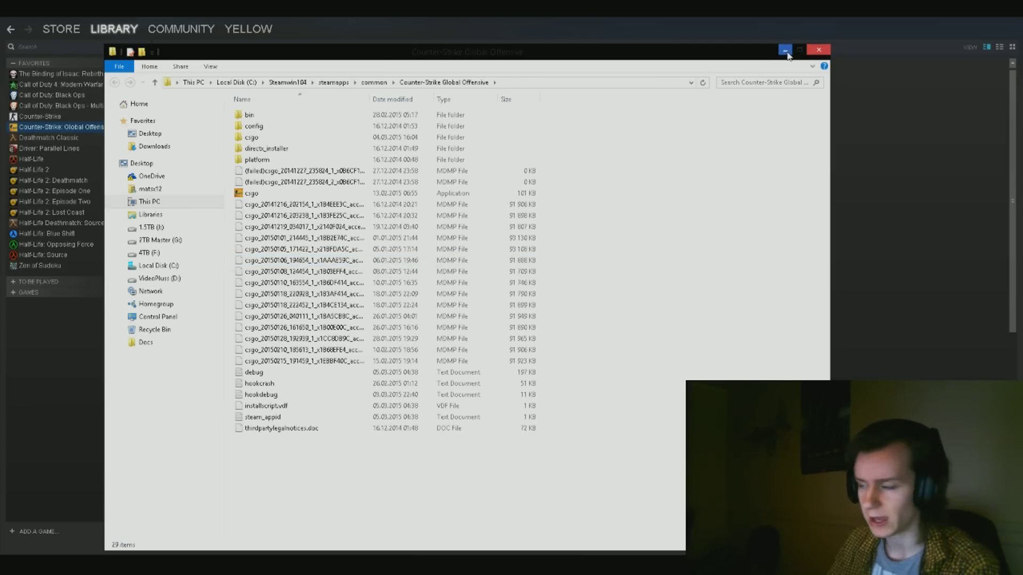
Maximize Explorer and navigate into the csgo\cfg folder.
click(799, 50)
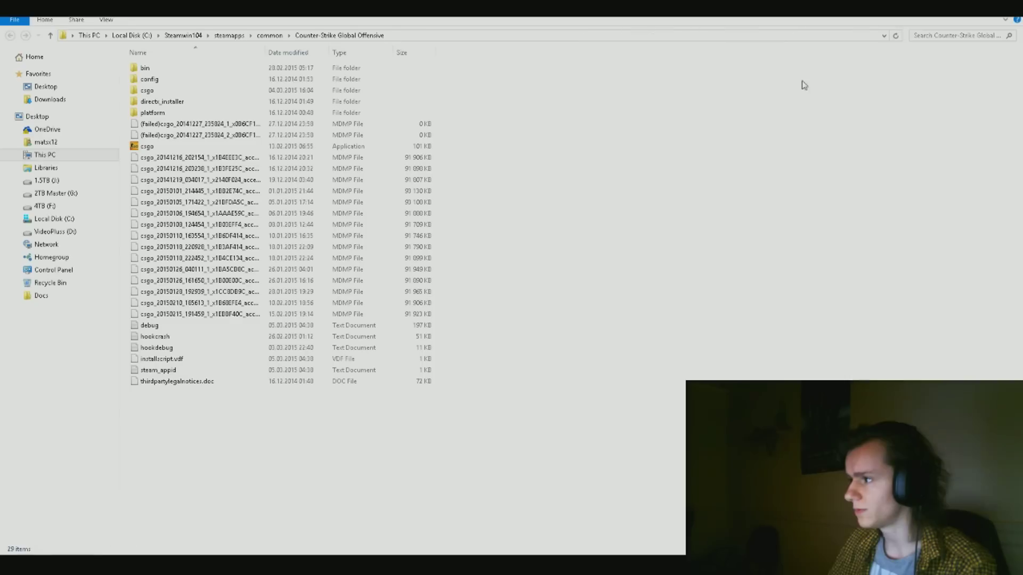
click(193, 92)
double_click(193, 91)
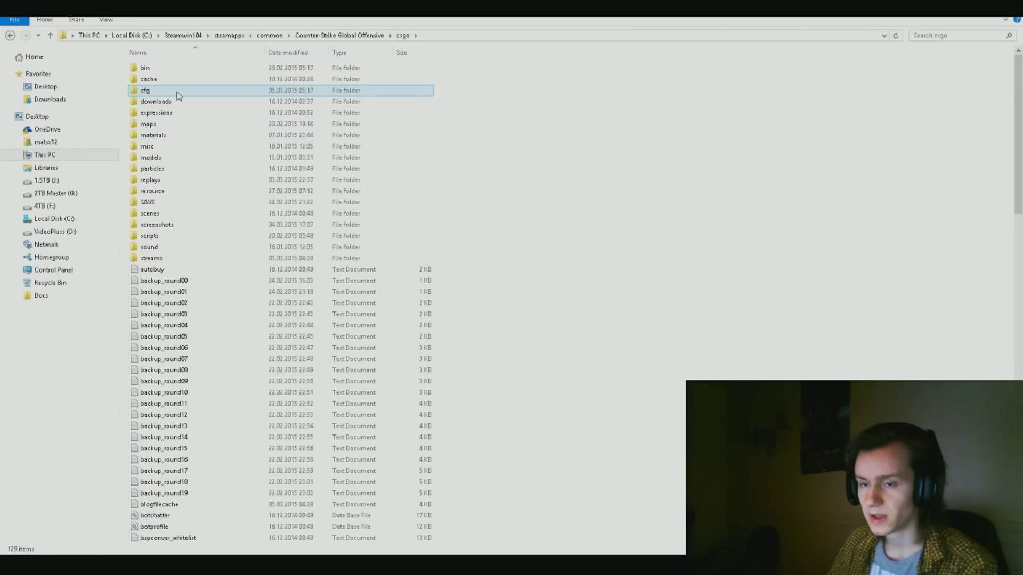
click(151, 95)
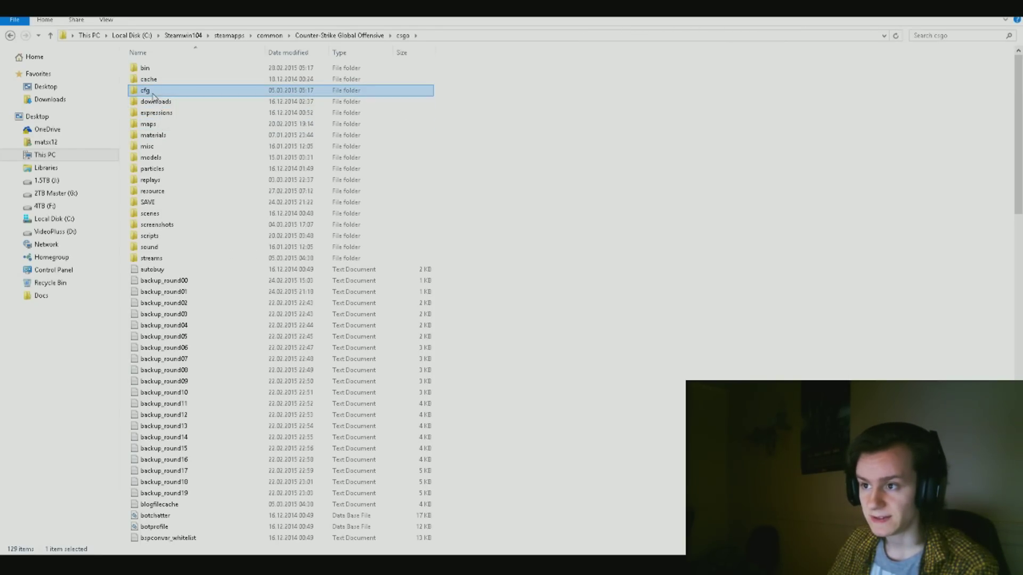
double_click(153, 95)
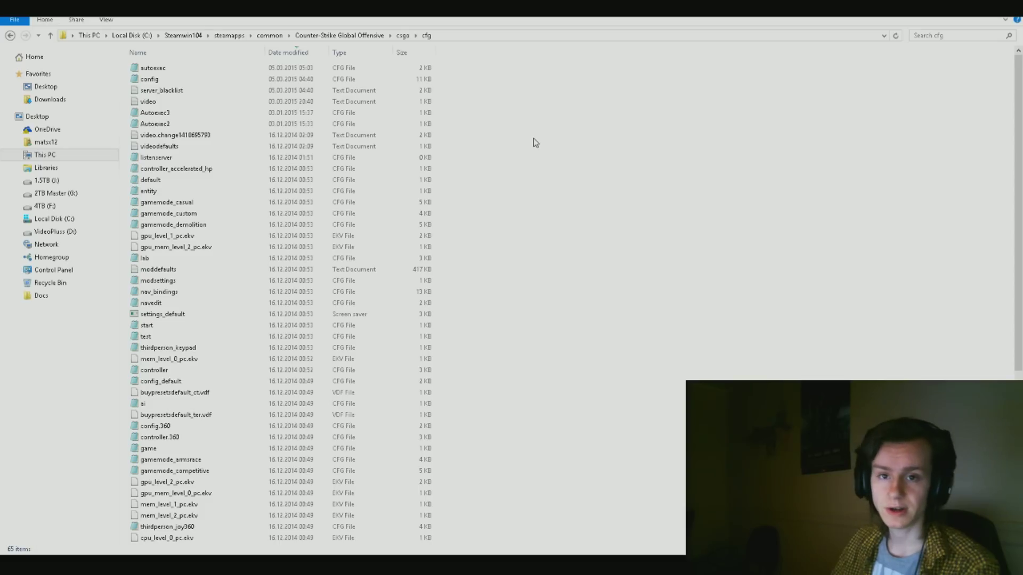
Keep Details view, sort newest-first by Date modified, and select the config file.
right_click(584, 127)
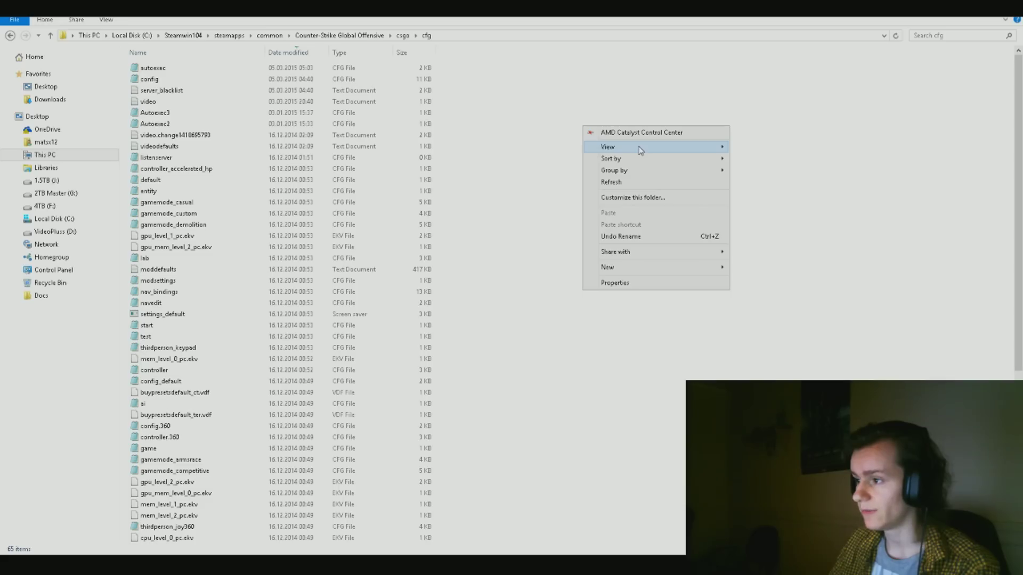
mouse_move(639, 146)
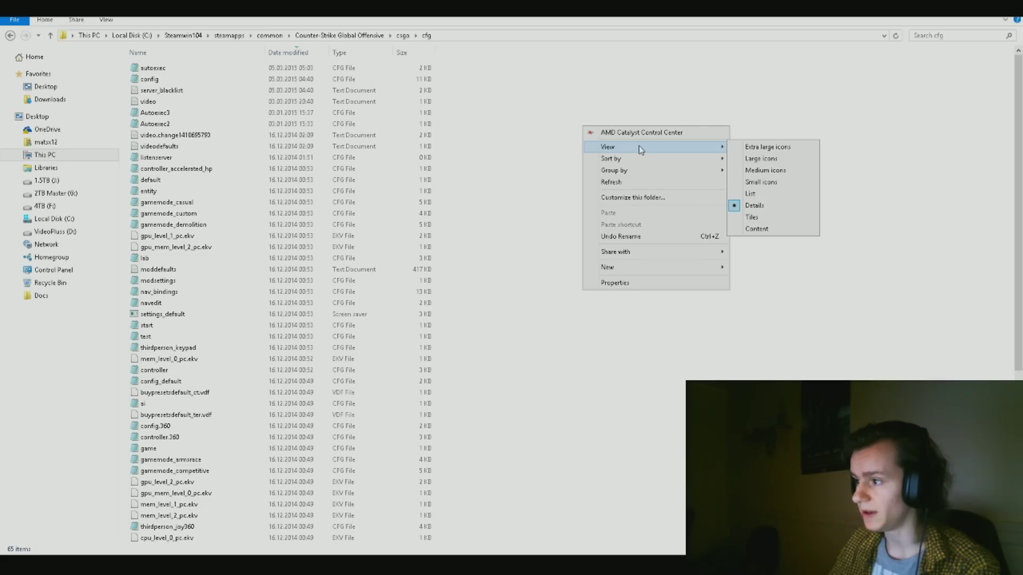
click(766, 206)
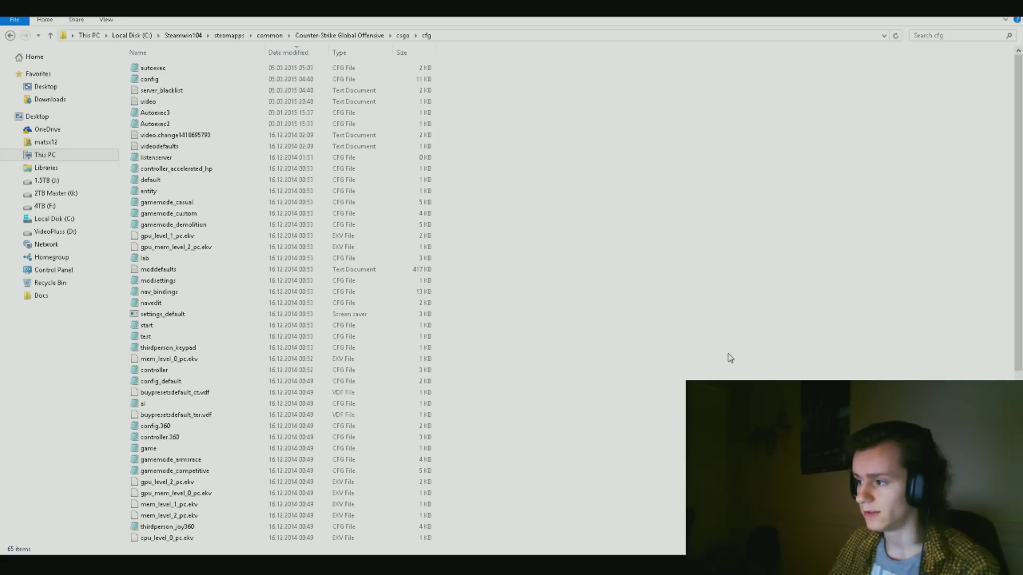
click(296, 53)
click(297, 52)
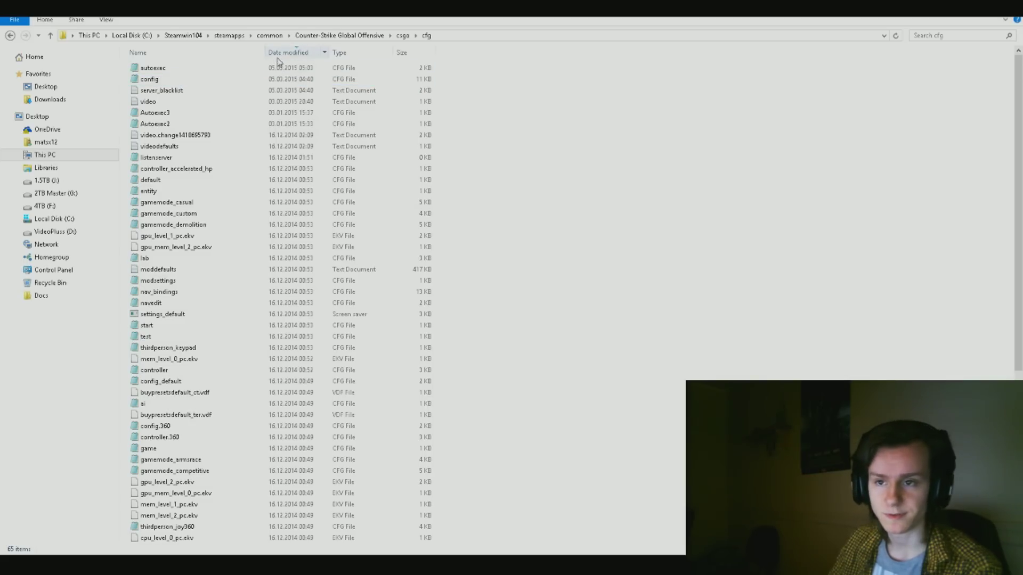
click(165, 68)
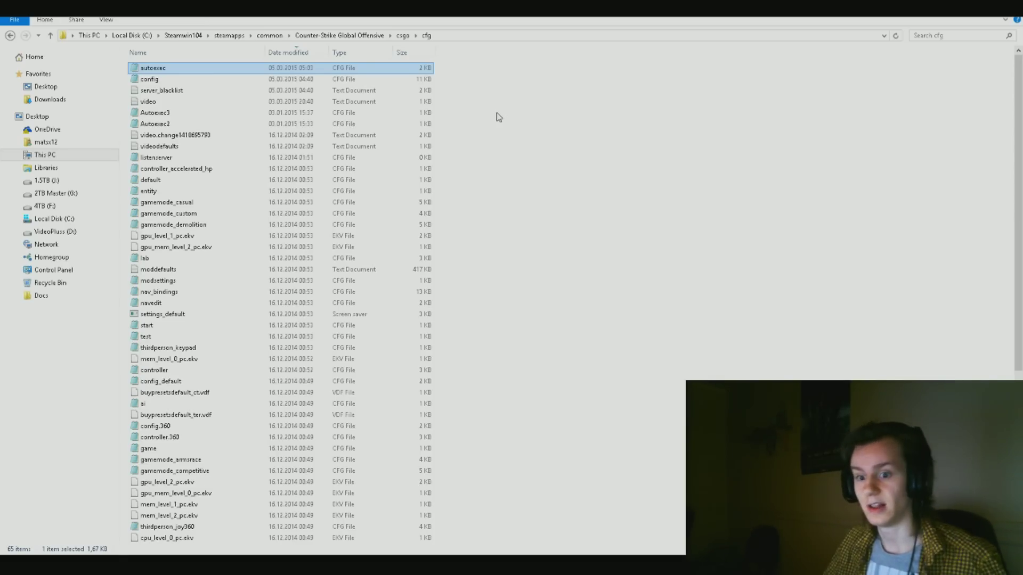
click(533, 158)
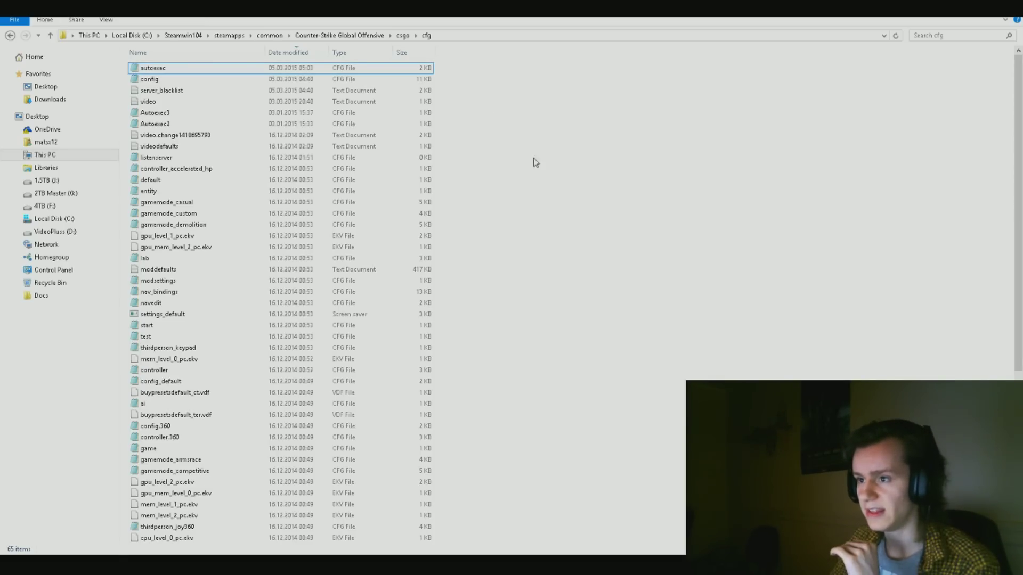
click(178, 80)
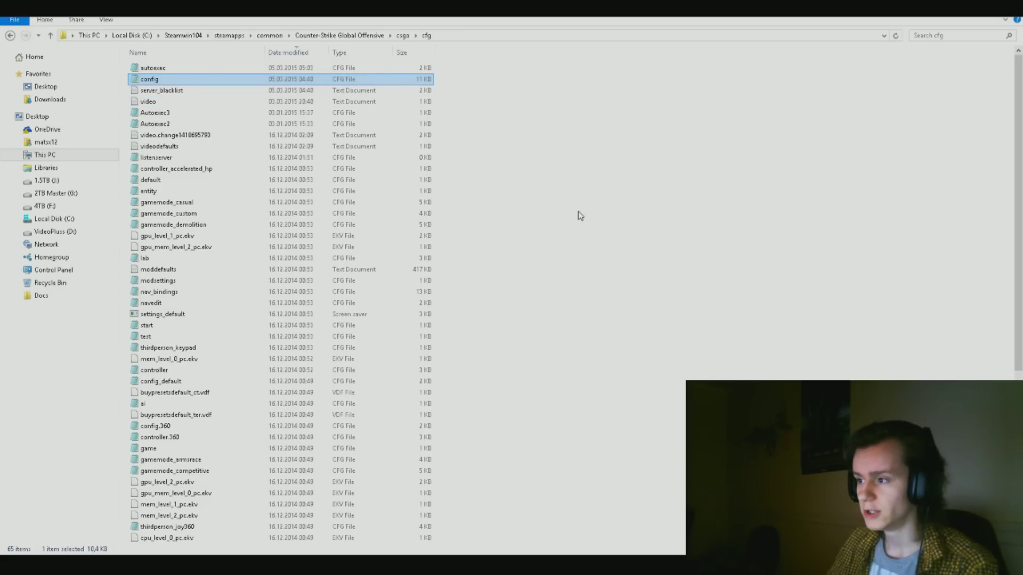
Create a new text document in cfg and name it autoexec4.
right_click(486, 165)
mouse_move(538, 306)
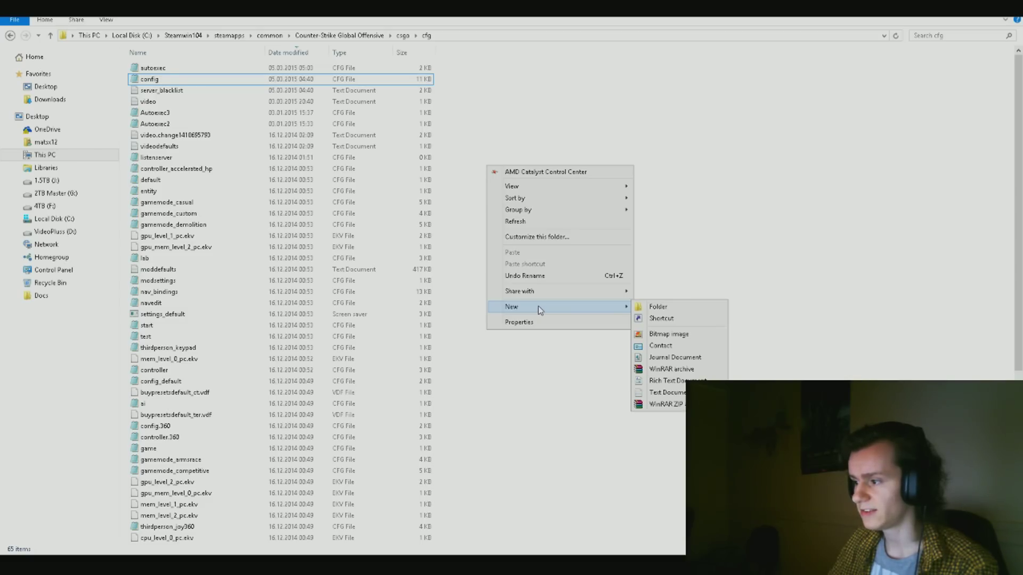
click(667, 393)
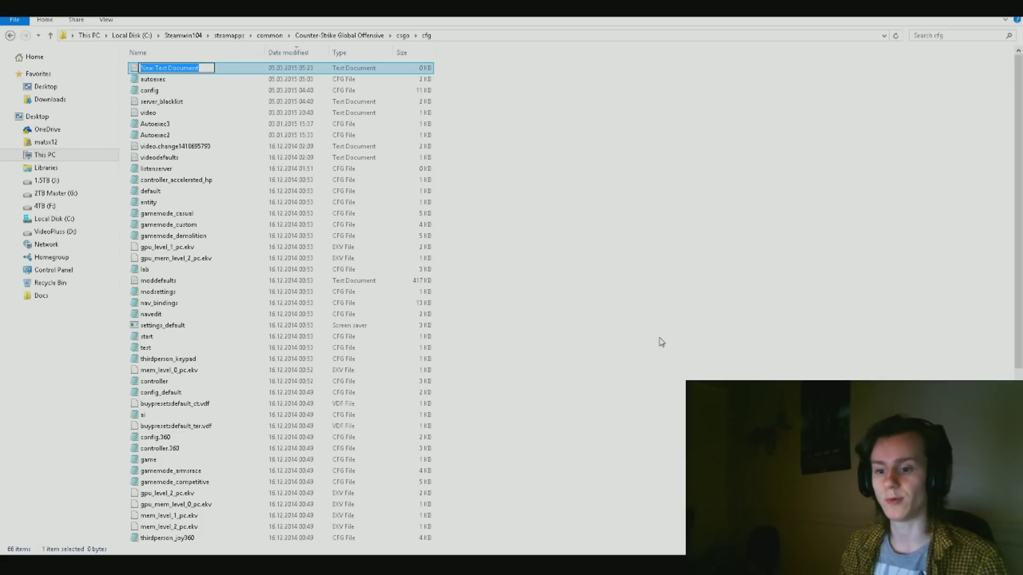
text(autoe)
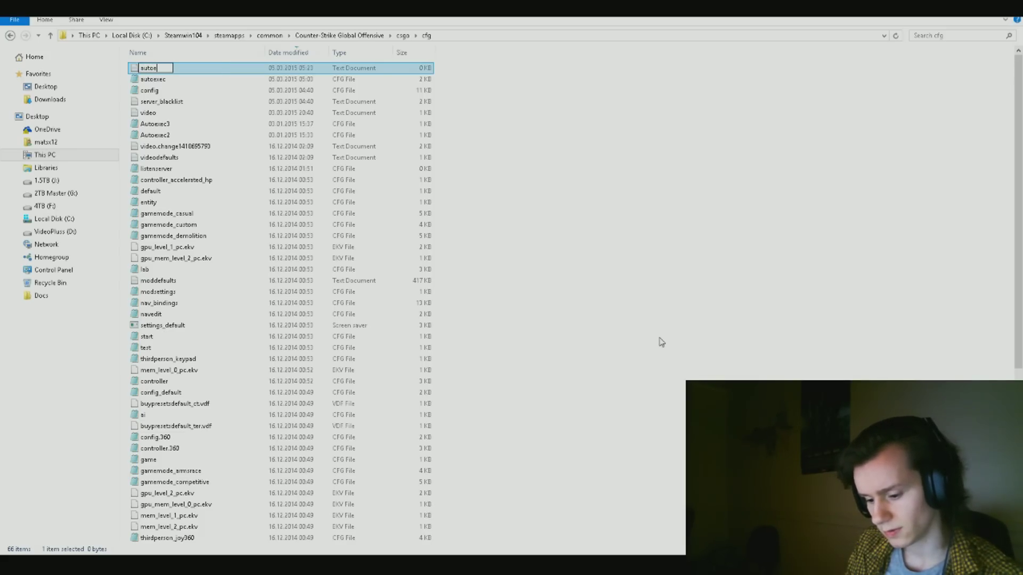
text(xec)
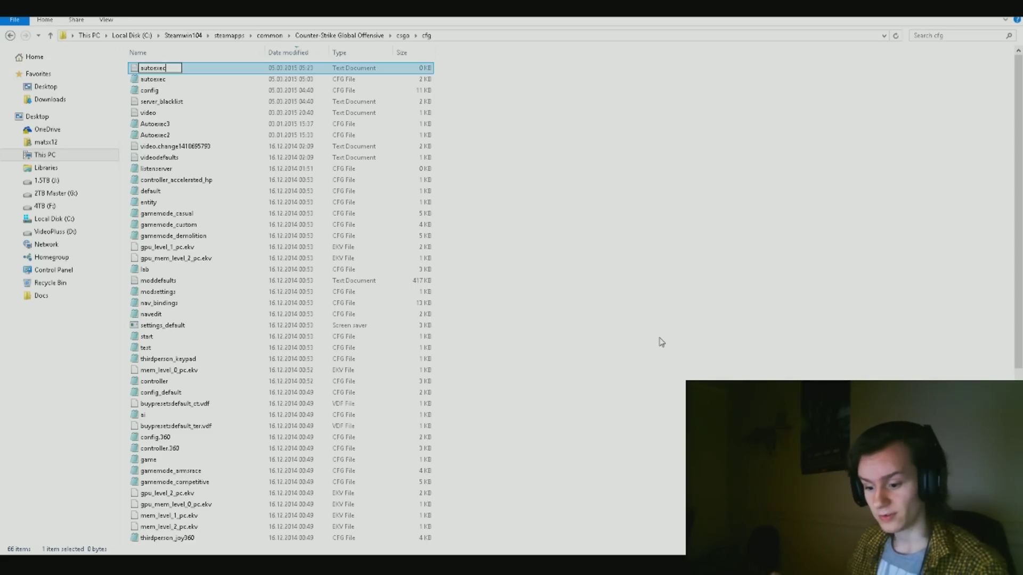
text(4)
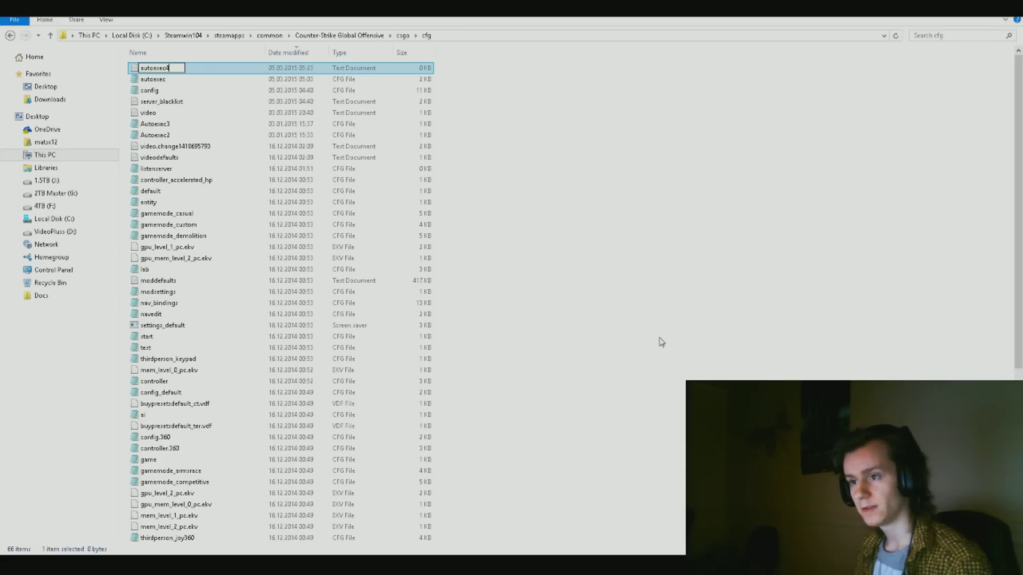
key(Return)
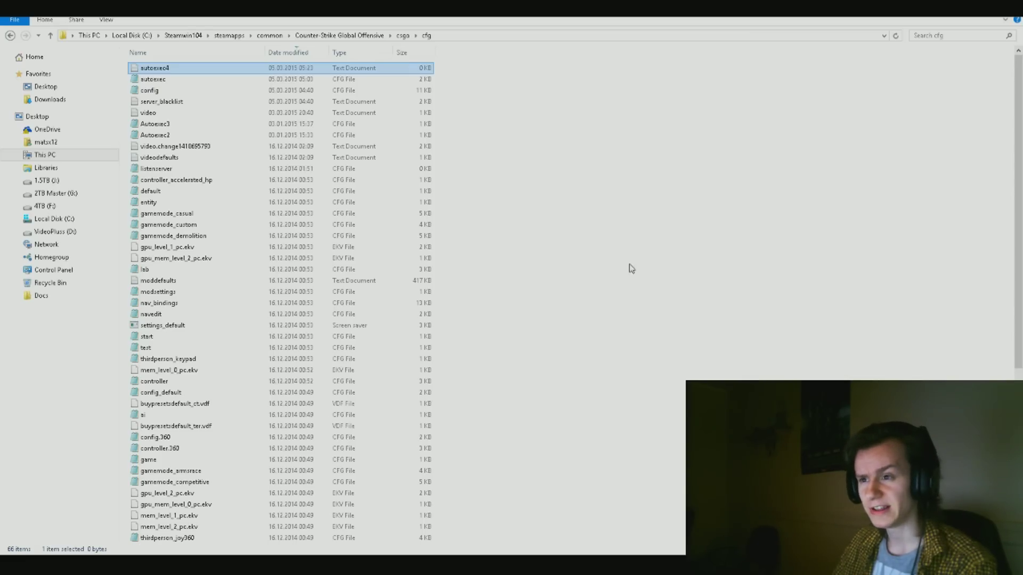
Open autoexec4 in Notepad and save it as autoexec4.CFG with type All Files.
double_click(182, 70)
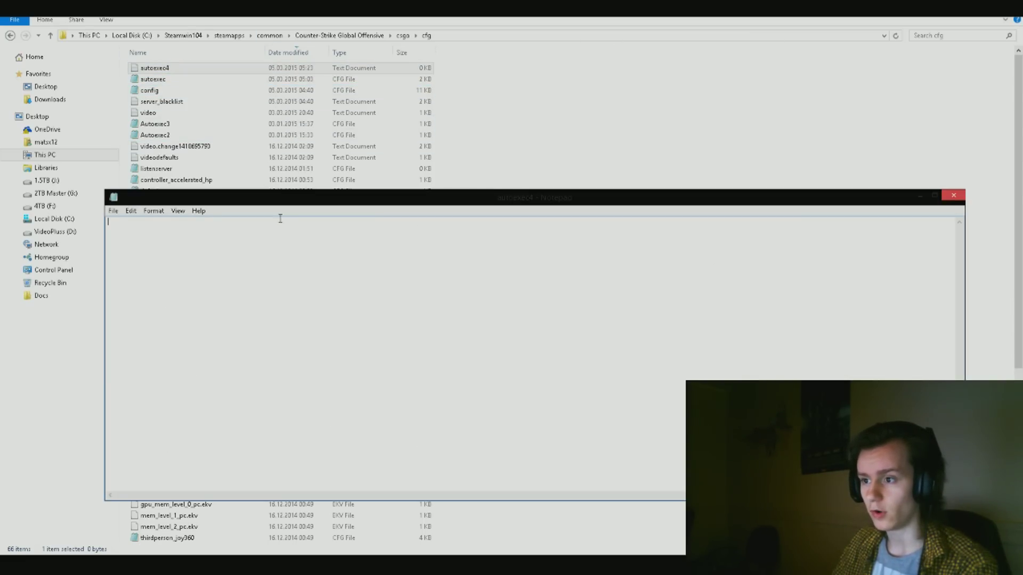
drag(297, 200, 322, 143)
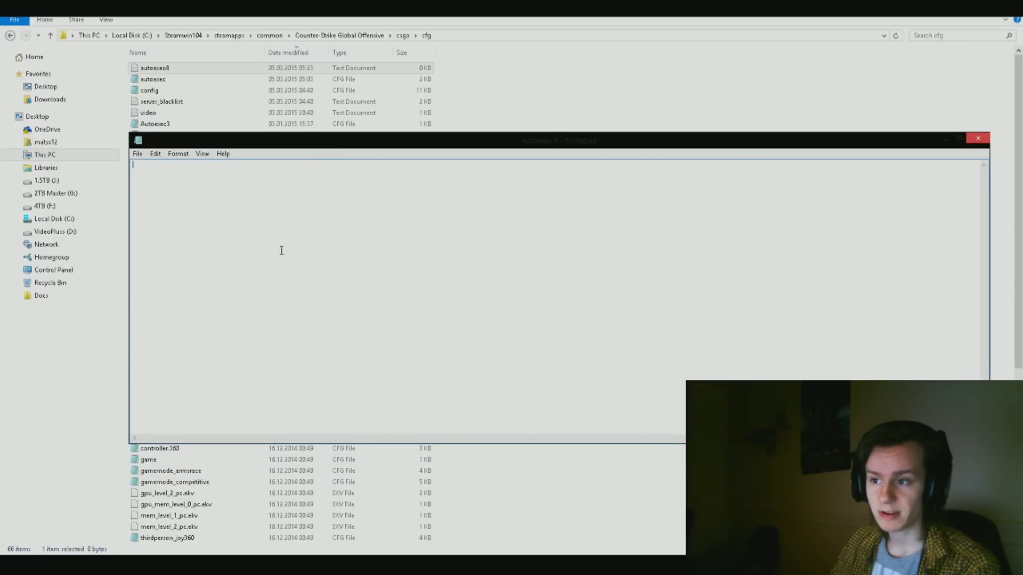
click(138, 154)
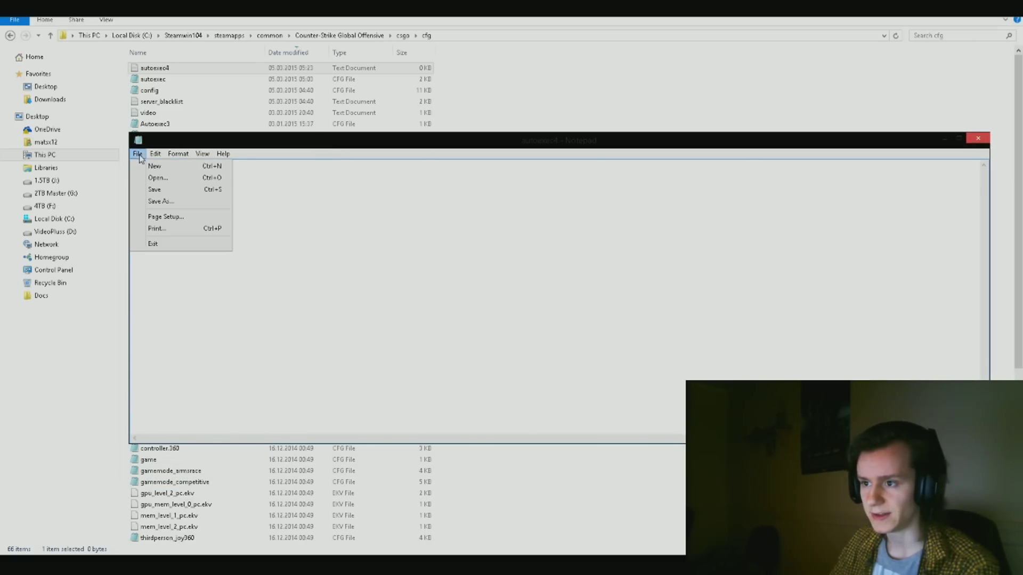
click(160, 202)
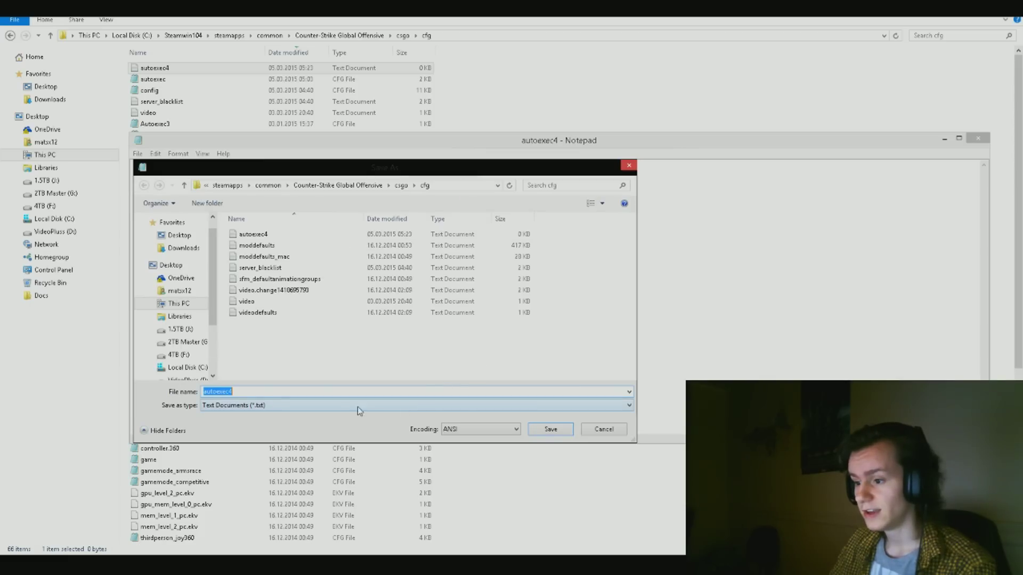
click(207, 406)
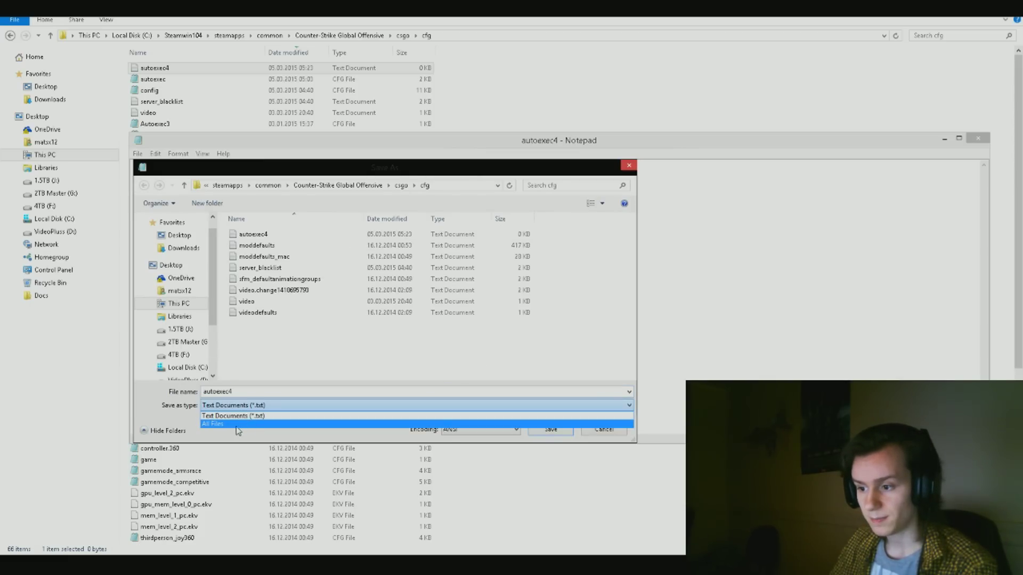
click(229, 425)
double_click(248, 392)
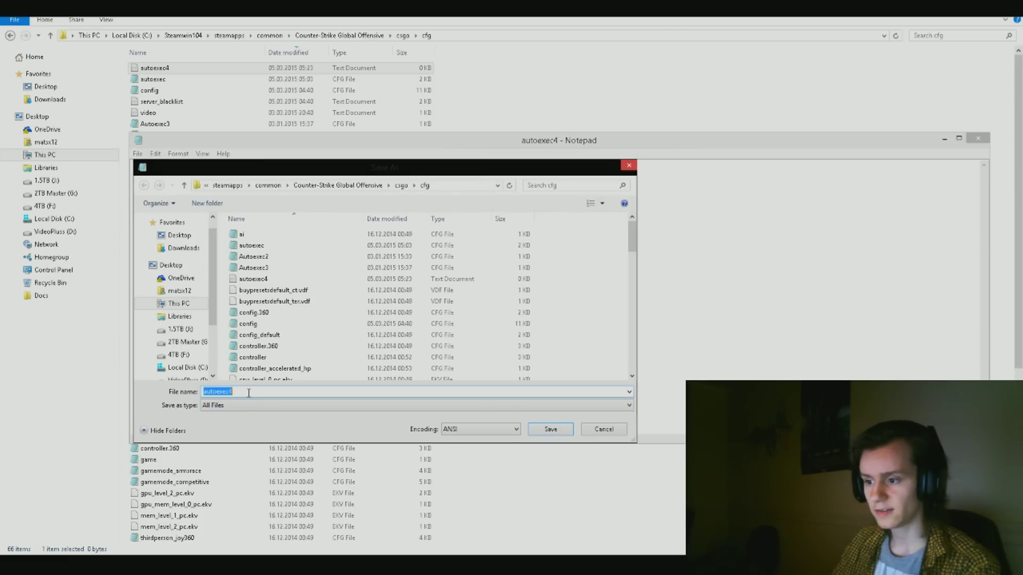
click(248, 392)
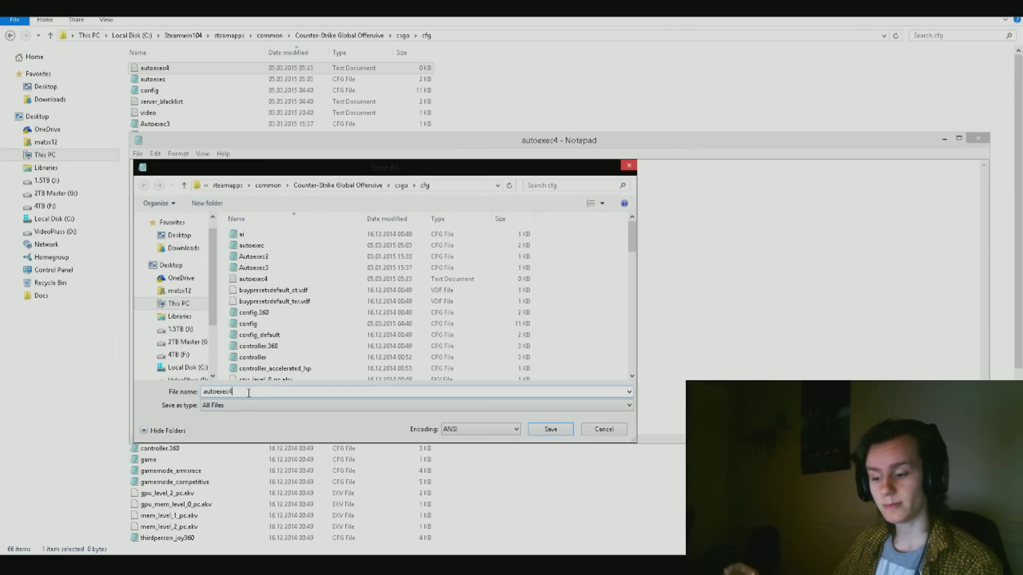
text(.)
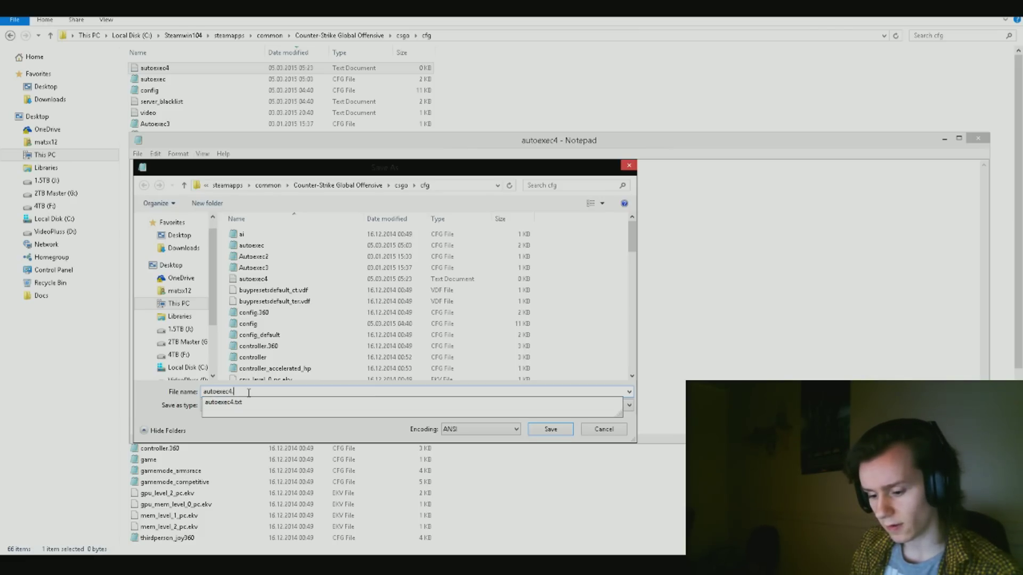
text(CFG)
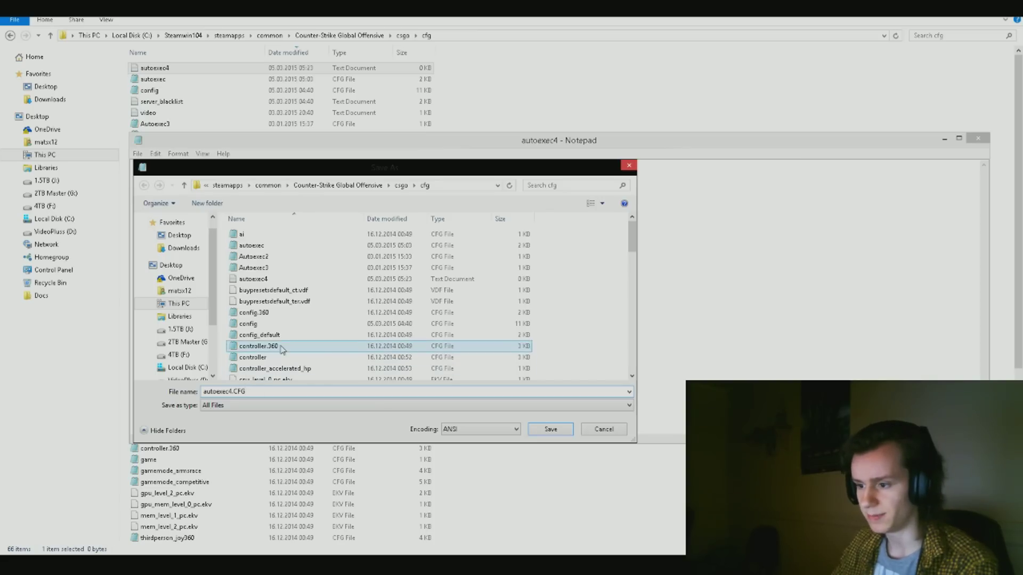
click(551, 429)
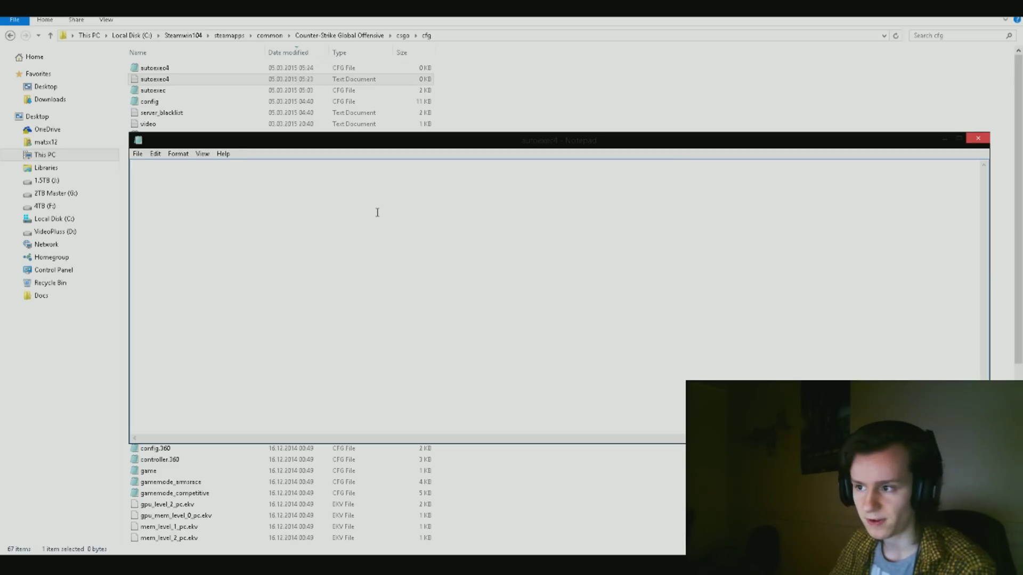
Close Notepad, permanently delete the autoexec4 text document, and open autoexec4.CFG in Notepad.
click(978, 138)
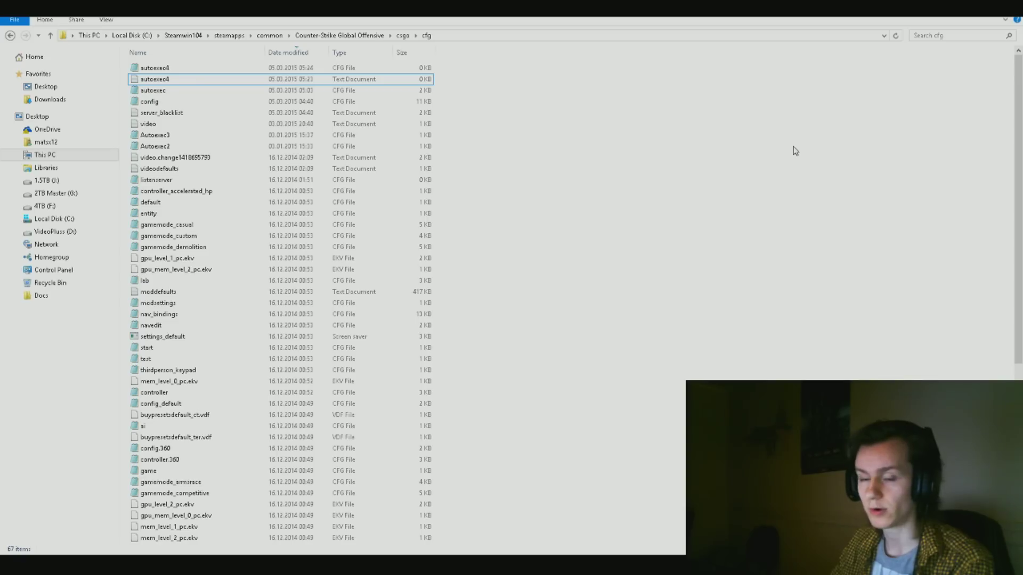
click(230, 83)
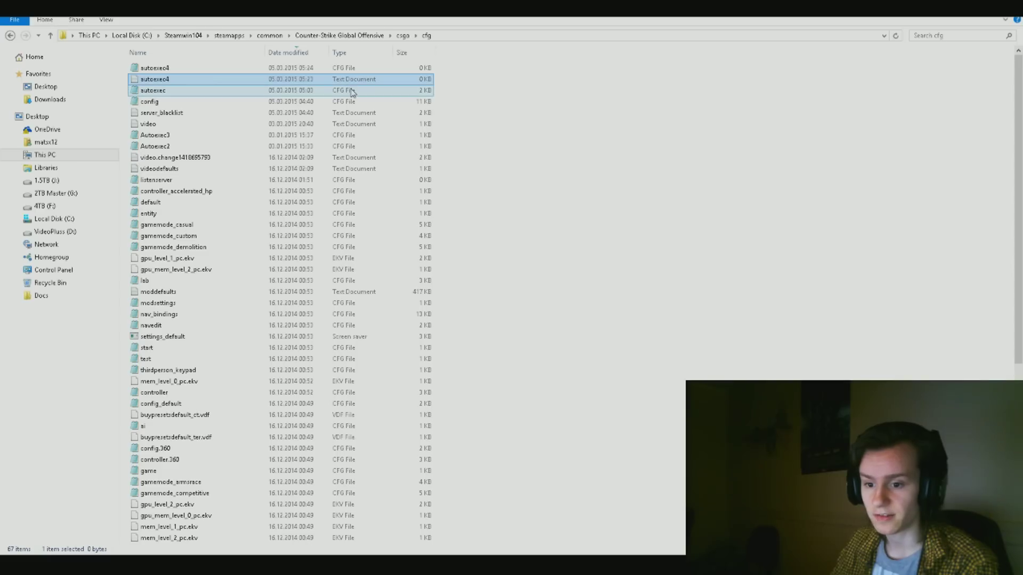
key(shift+Delete)
key(Return)
click(207, 69)
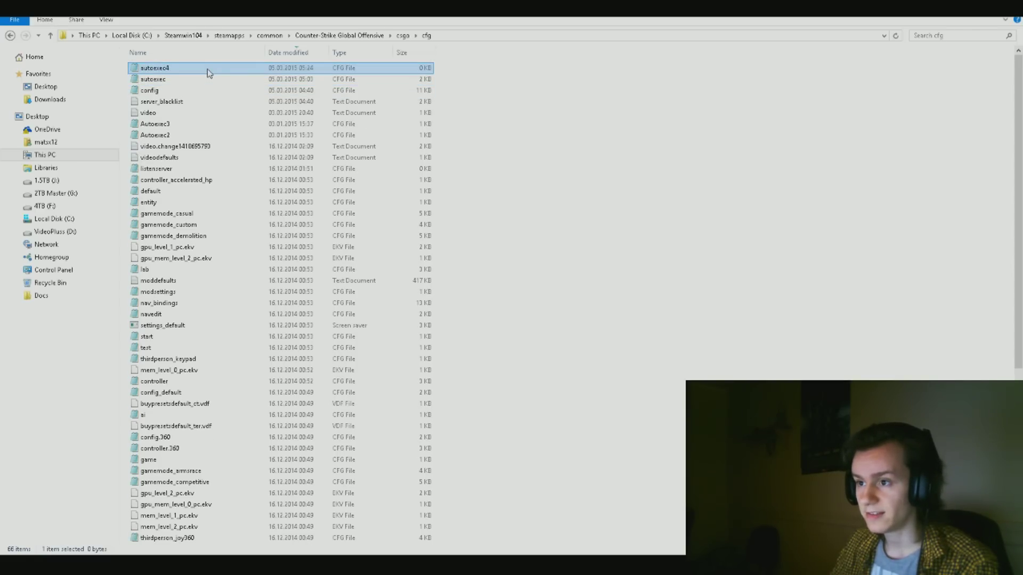
double_click(207, 70)
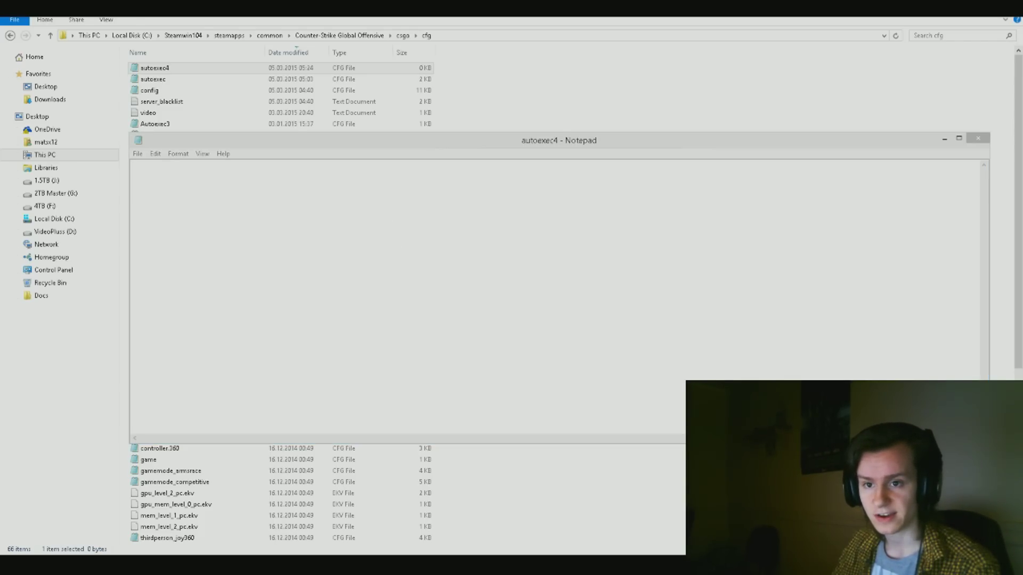
Paste the config block, from cl_cmdrate 120 and rate 128000 through host_writeconfig, into autoexec4.CFG.
click(410, 238)
text(cl_cmdrate 128 cl_updaterate 128 rate 128000 cl_interp 0 cl_interp_ratio 1 net_graph 1 net_graphpos 2 net_graphproportionalfont 0 r_drawtracers_firstperson 0 voice_scale 0.85 cl_disablehtmlmotd 0 cl_show_clan_in_death_notice 0 cl_loadout_colorweaponnames 1 echo "TIME TO BEAST!"   host_writeconfig.)
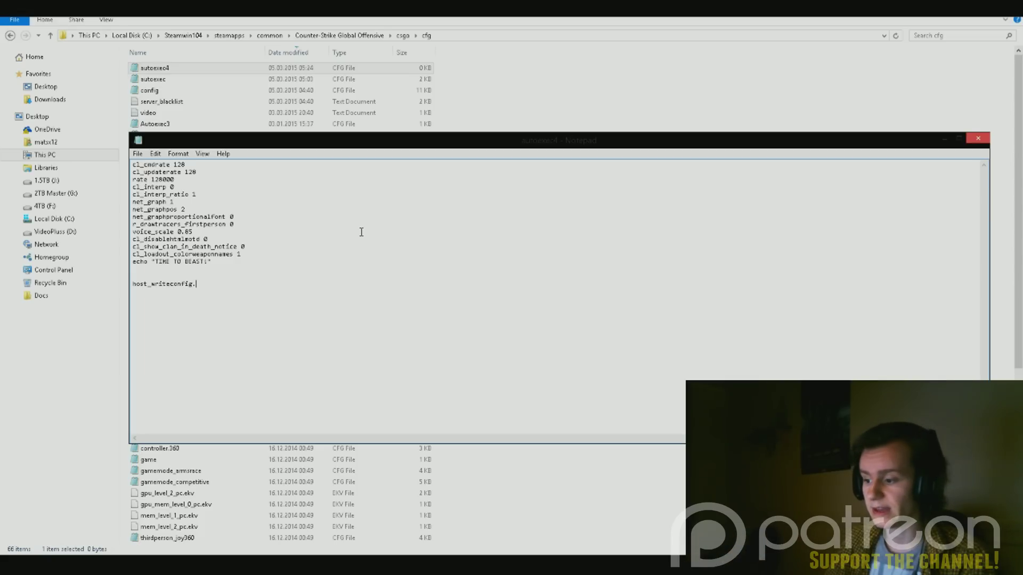
right_click(535, 564)
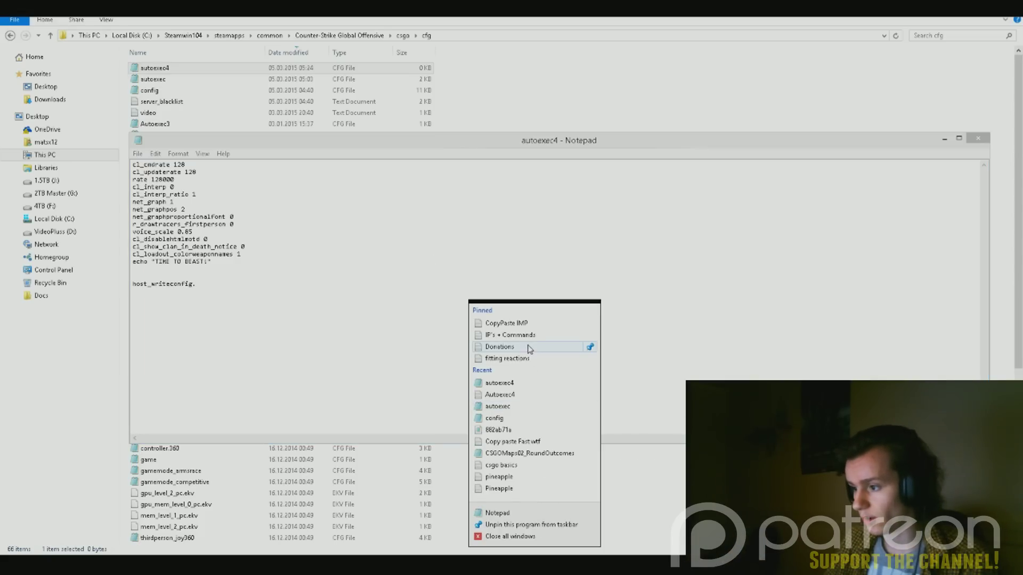
click(525, 406)
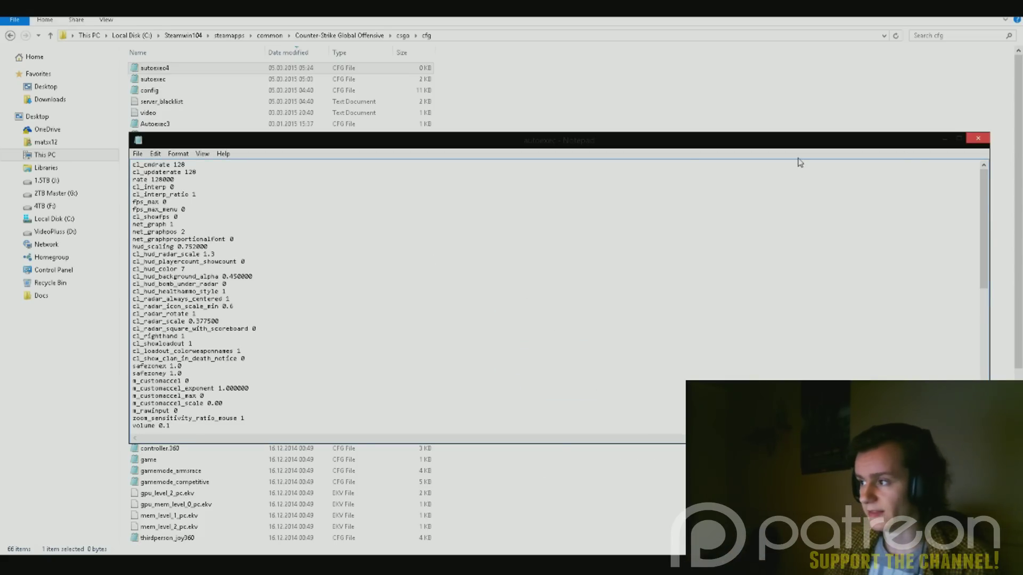
click(960, 139)
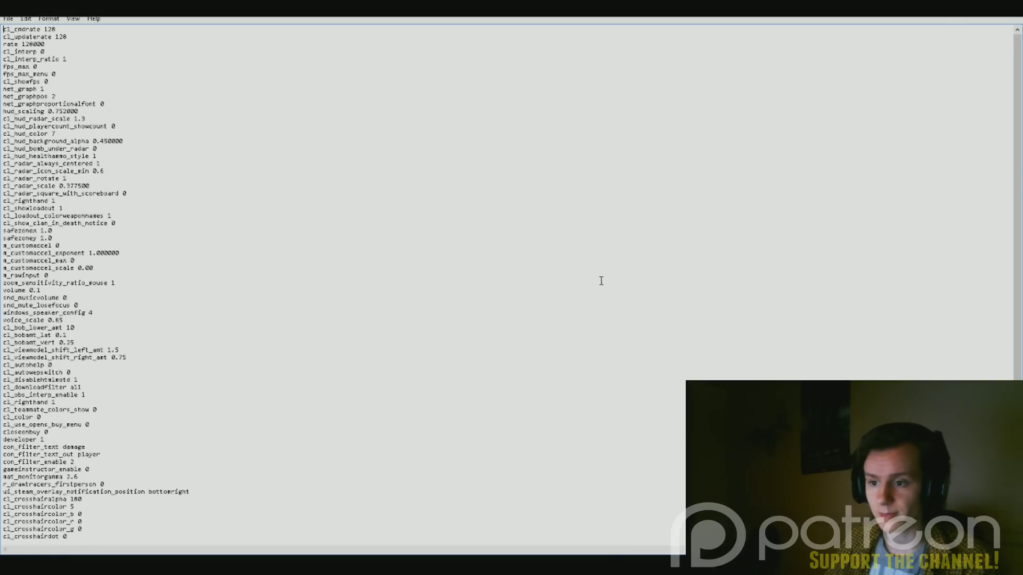
scroll(389, 377, down, 3)
scroll(149, 382, up, 3)
click(148, 382)
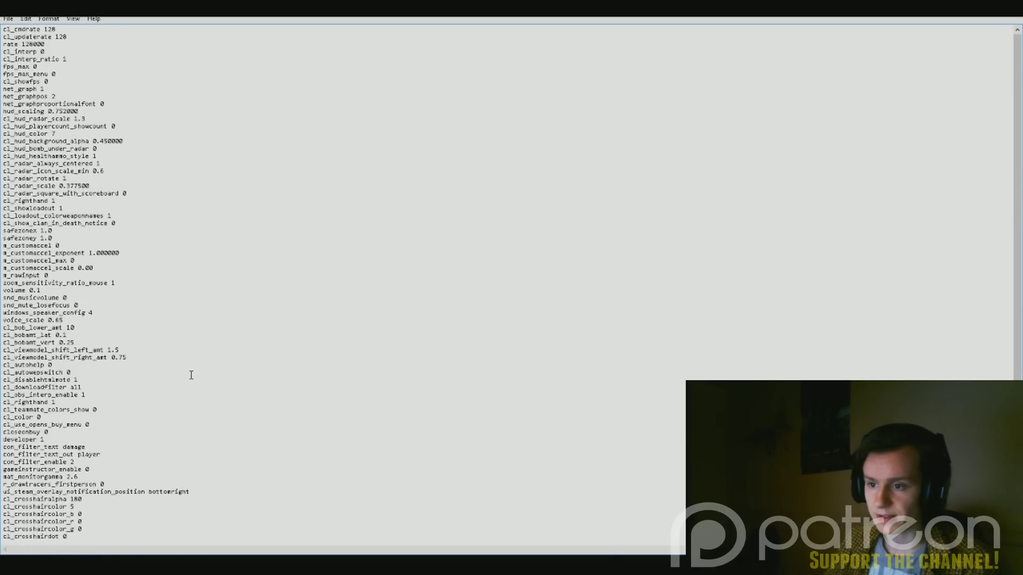
click(219, 270)
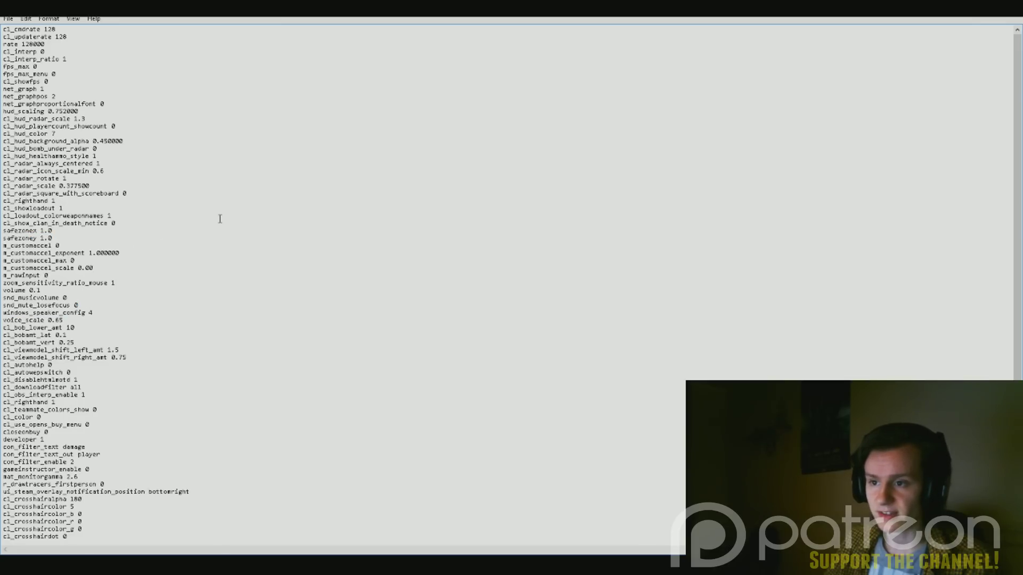
drag(180, 114, 123, 225)
click(217, 179)
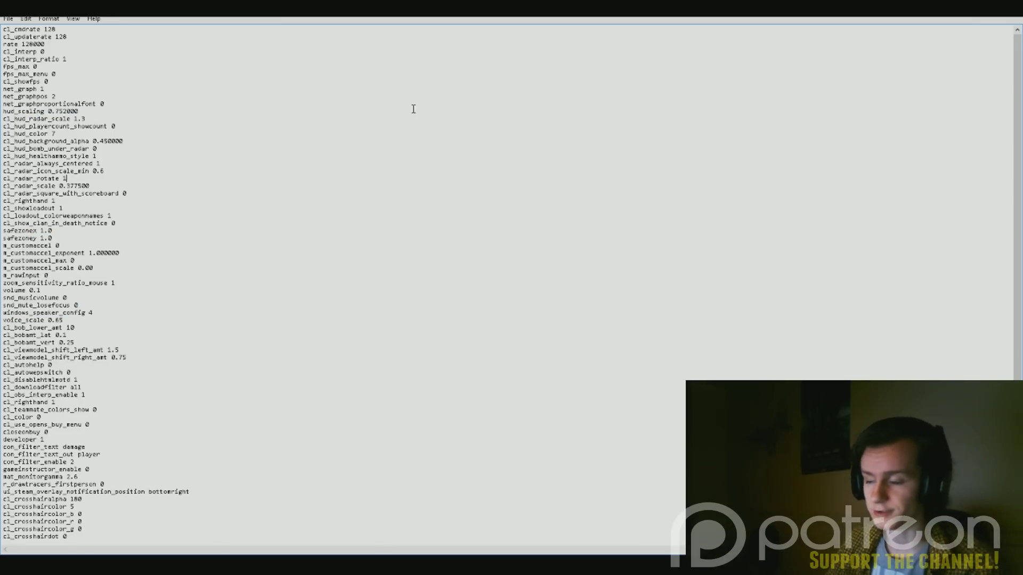
click(1011, 7)
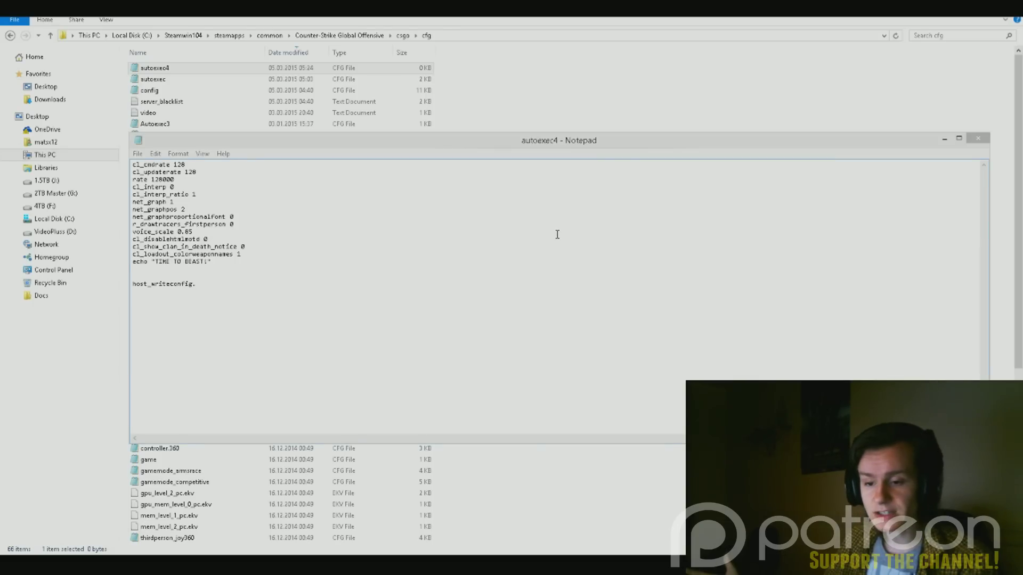